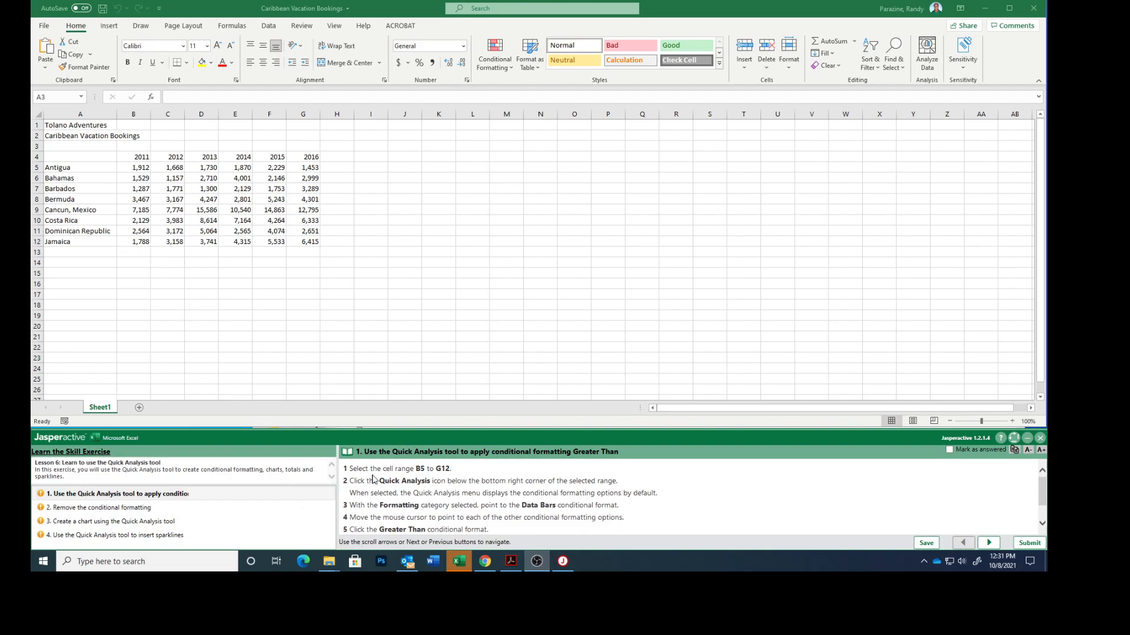
# - Apply Greater Than conditional formatting with a value of 5000 to B5:G12 using Quick Analysis, and mark exercise task 1 as answered
pyautogui.click(135, 167)
pyautogui.moveTo(136, 168); pyautogui.dragTo(307, 243)
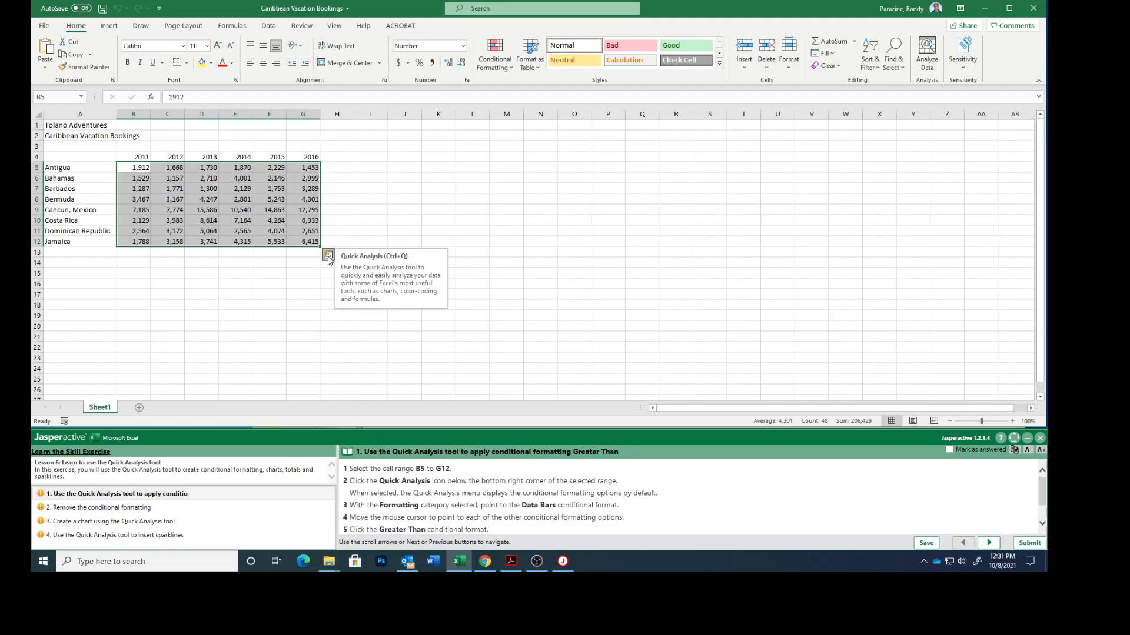
pyautogui.click(328, 257)
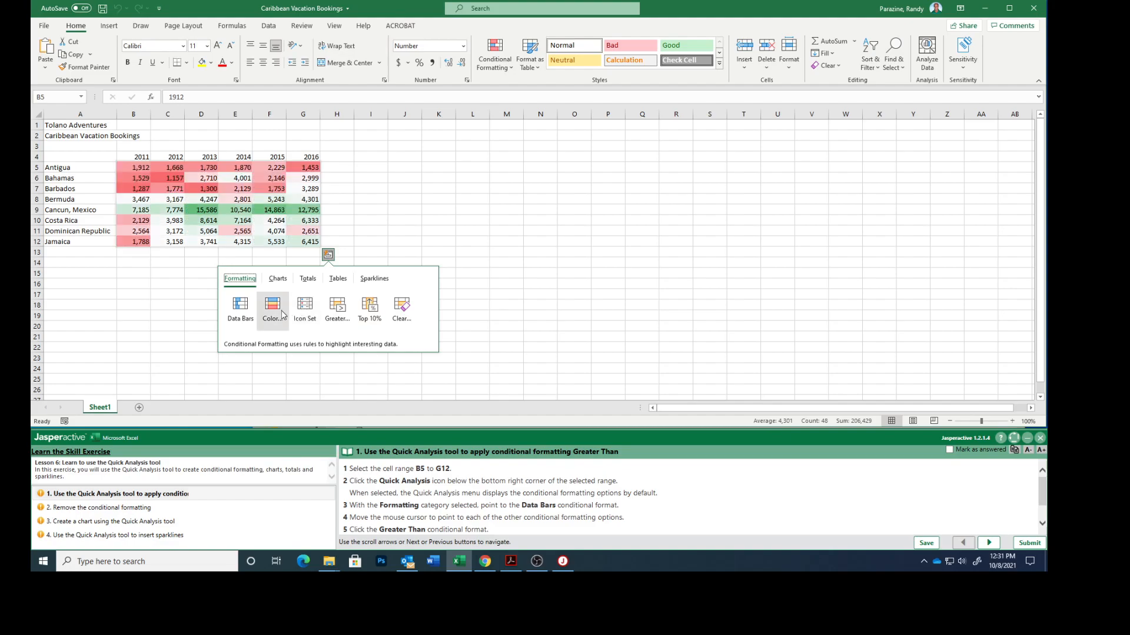
pyautogui.click(336, 310)
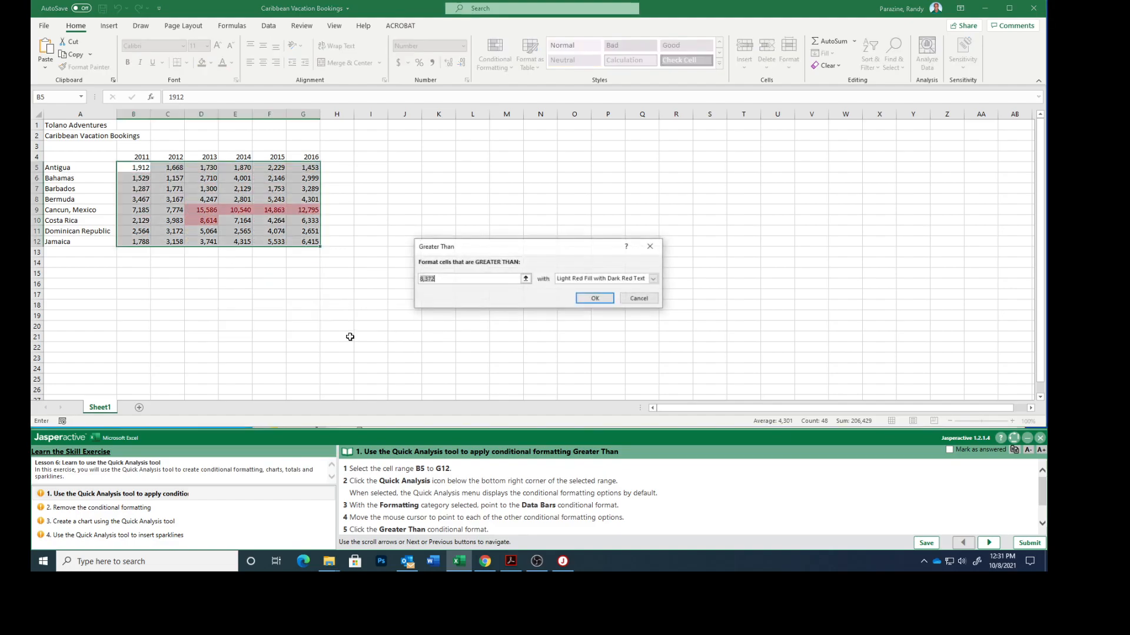
pyautogui.scroll(-2, 667, 525)
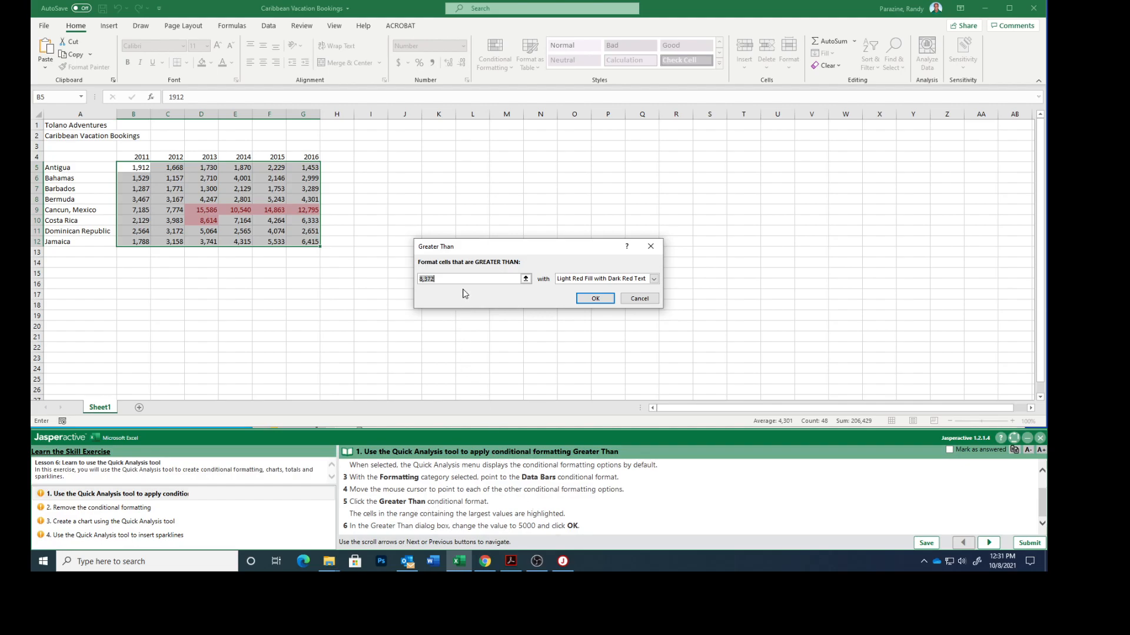
pyautogui.write('500')
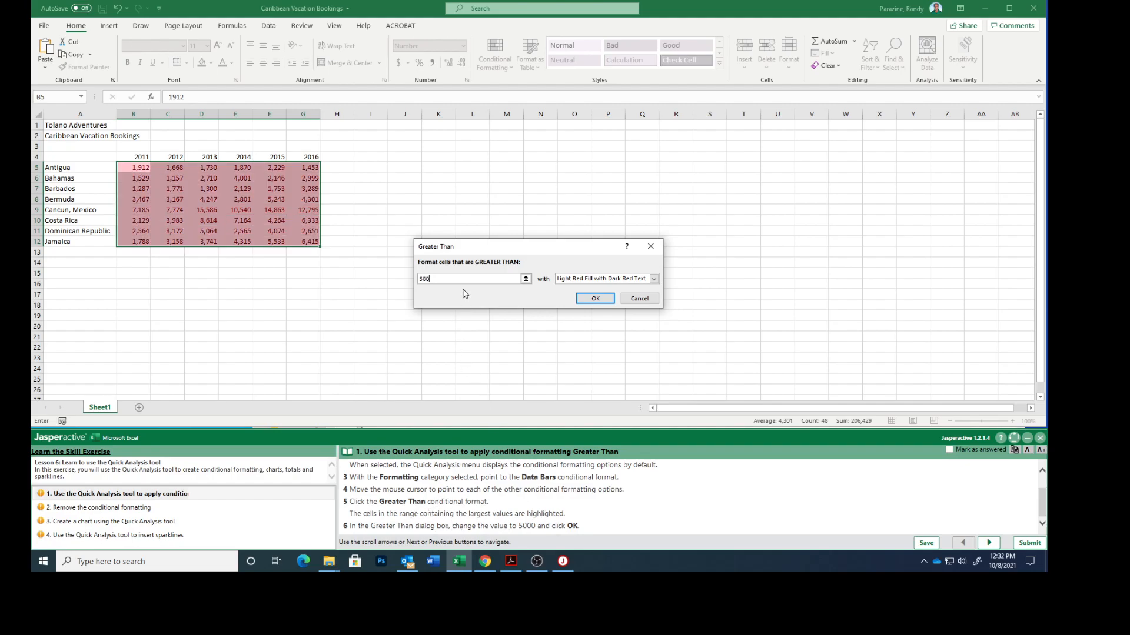
pyautogui.write('0')
pyautogui.click(595, 299)
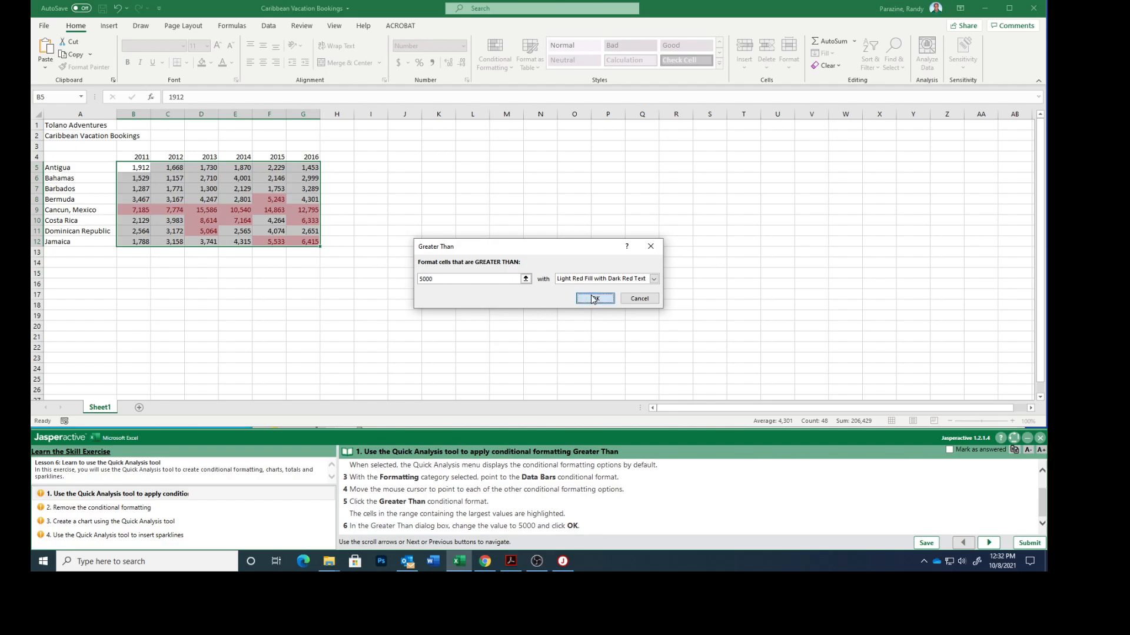
pyautogui.click(949, 450)
pyautogui.click(989, 543)
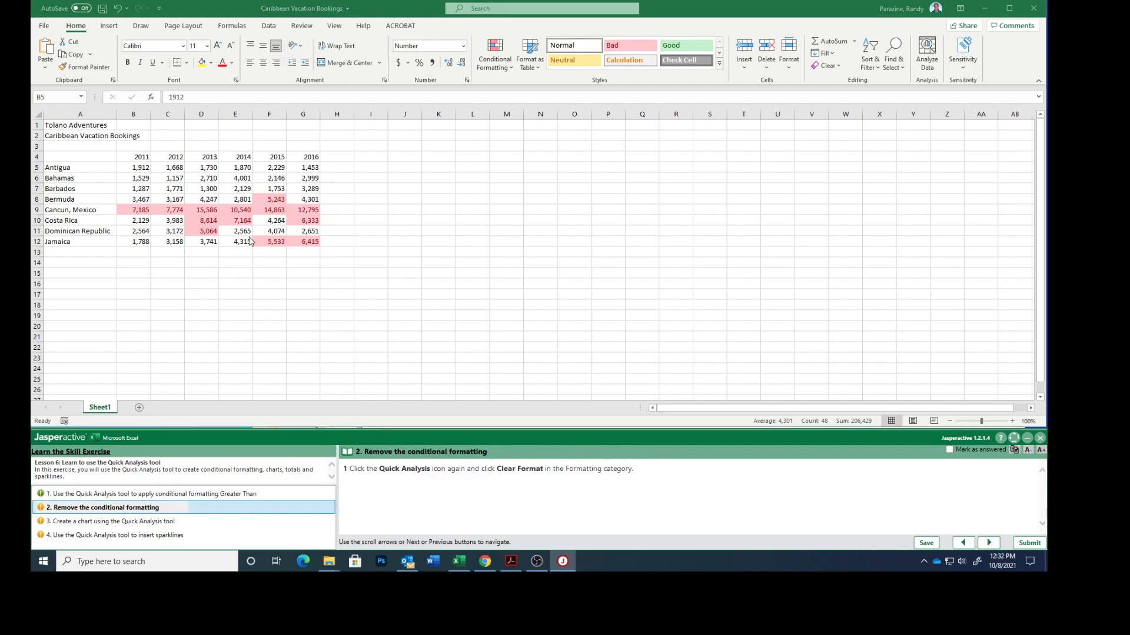
# - Clear the conditional formatting from B5:G12 with Quick Analysis and mark exercise task 2 as answered
pyautogui.click(195, 189)
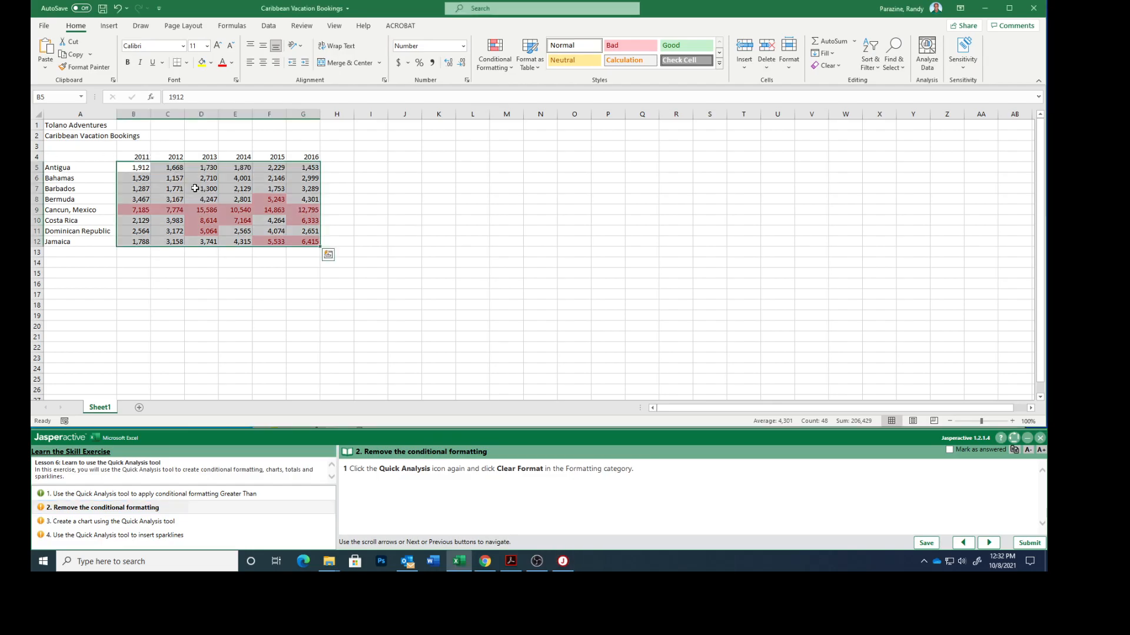
pyautogui.click(329, 255)
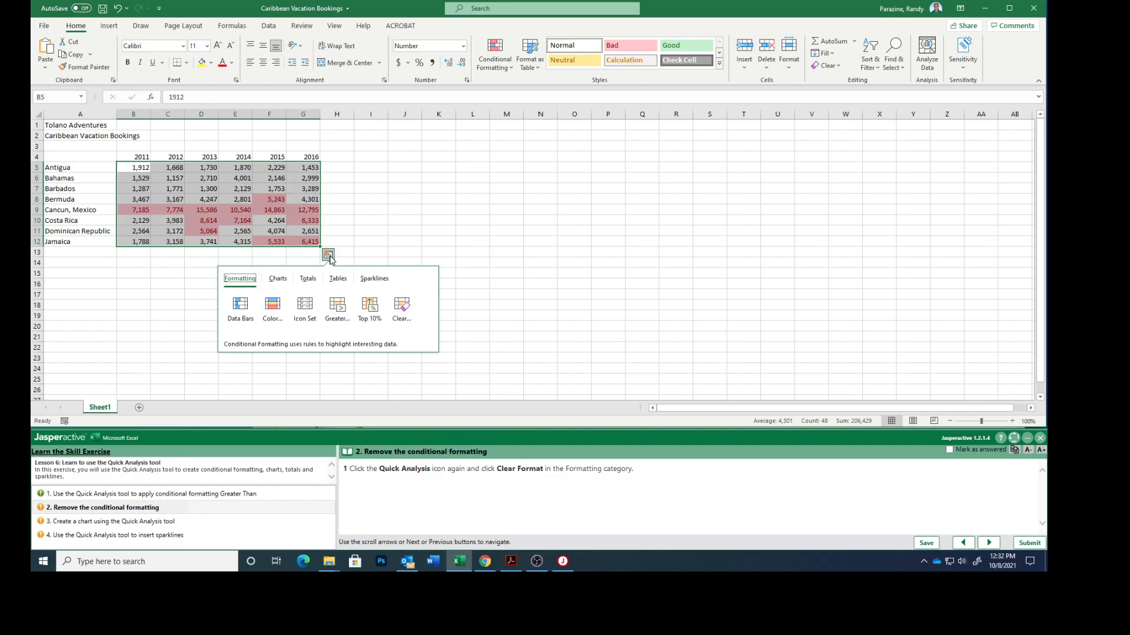
pyautogui.click(401, 306)
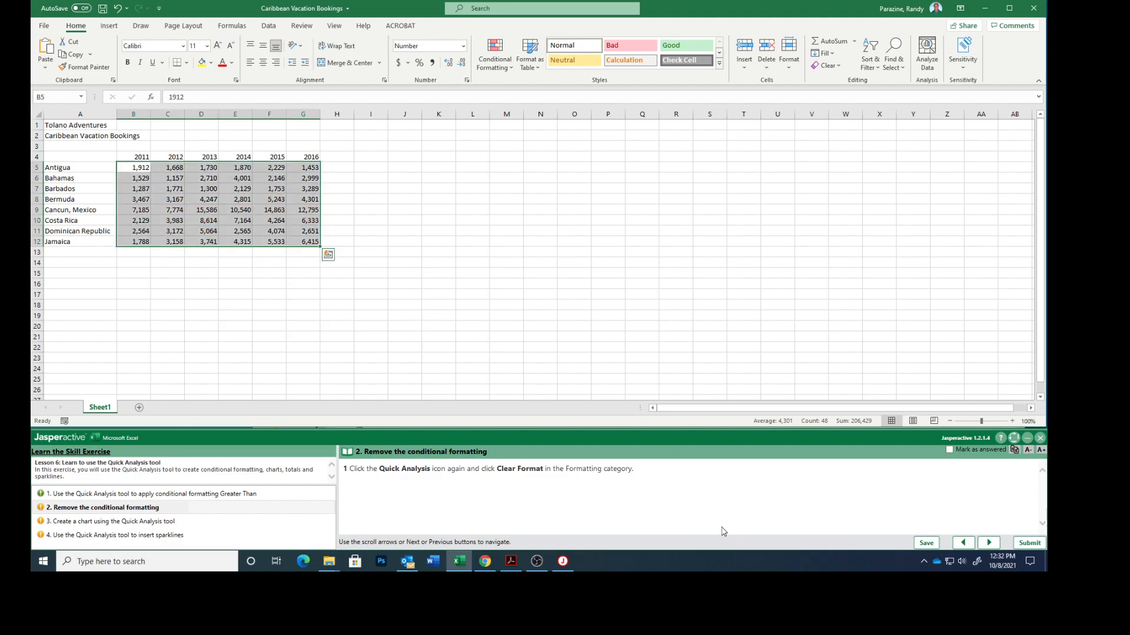
pyautogui.click(948, 450)
pyautogui.click(989, 542)
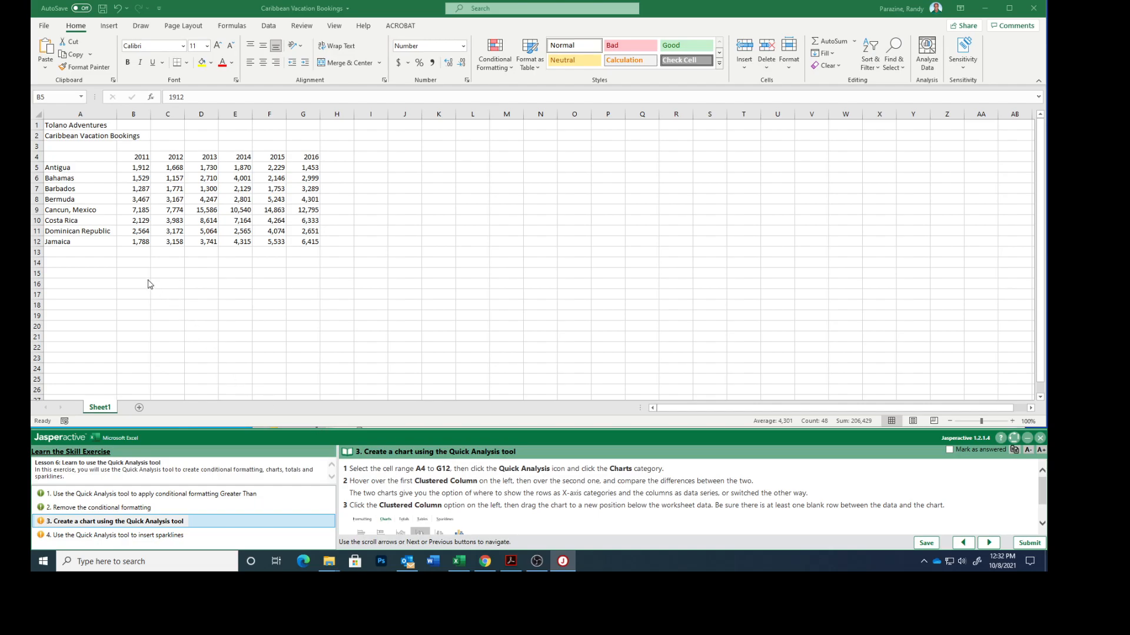
pyautogui.click(62, 156)
pyautogui.click(63, 156)
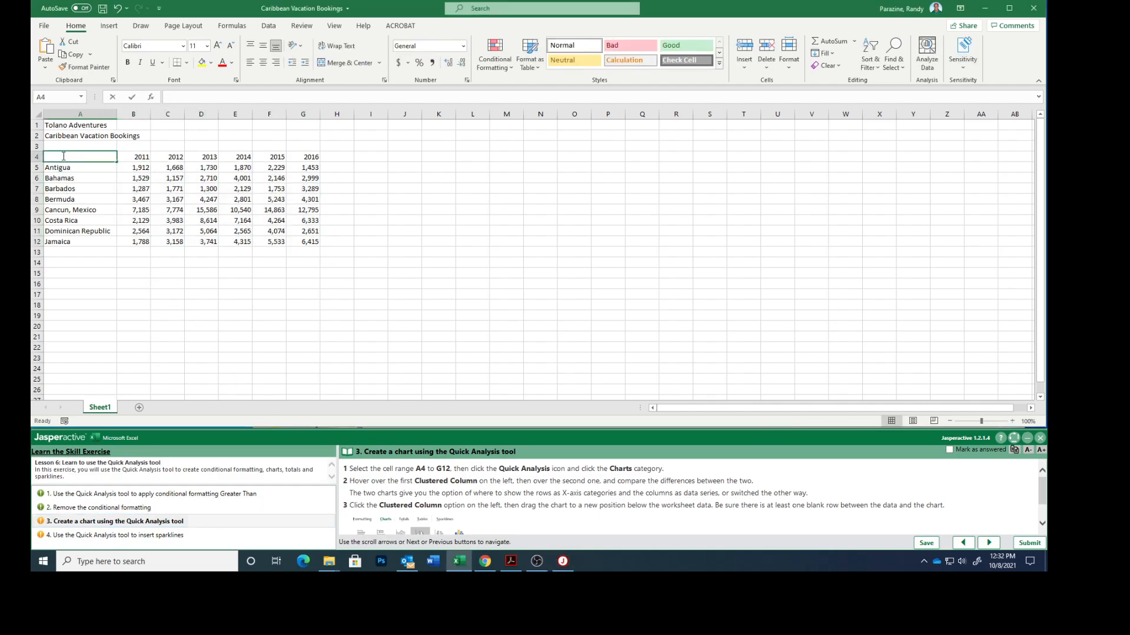
pyautogui.press('Escape')
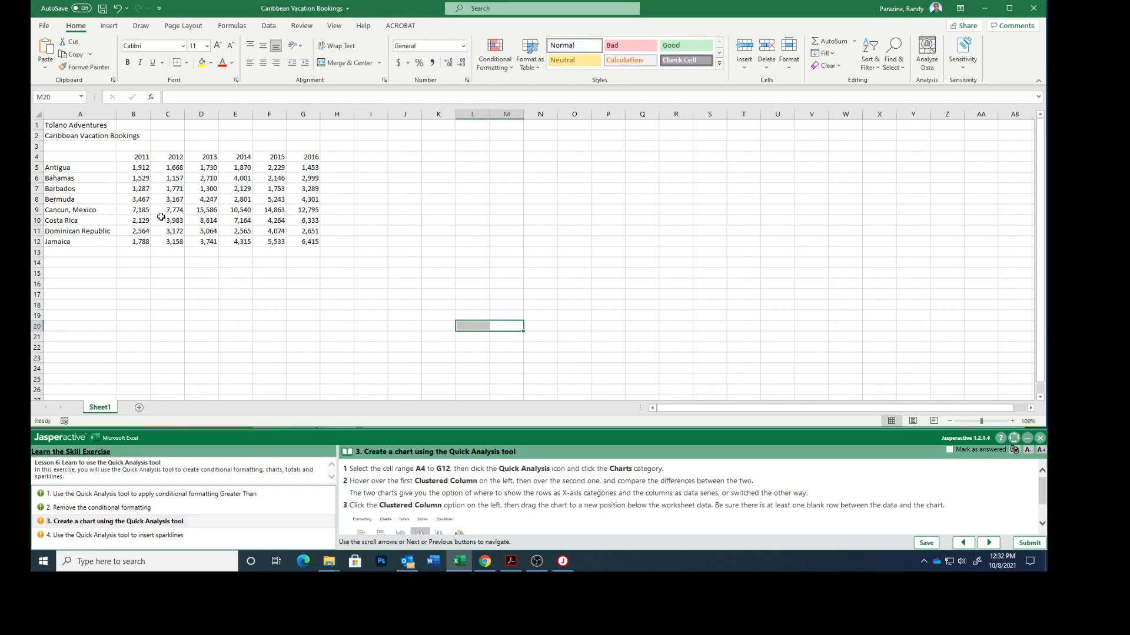
# - Use Quick Analysis on A4:G12 to insert the first Clustered Column chart, matching the exercise's enlarged reference picture
pyautogui.moveTo(75, 158); pyautogui.dragTo(305, 243)
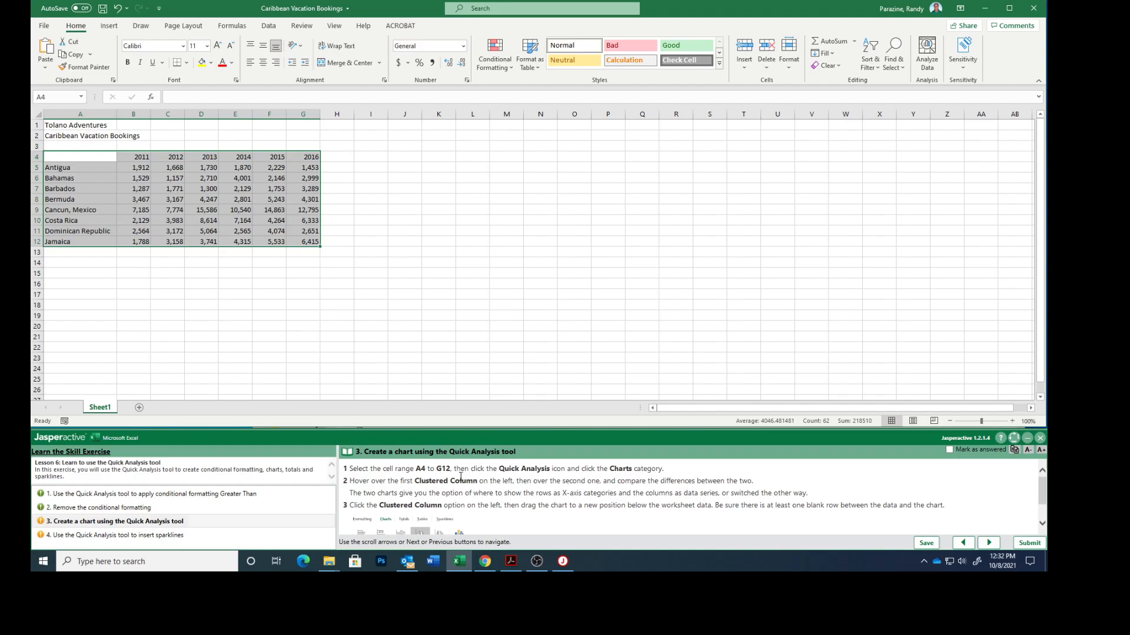
pyautogui.click(327, 258)
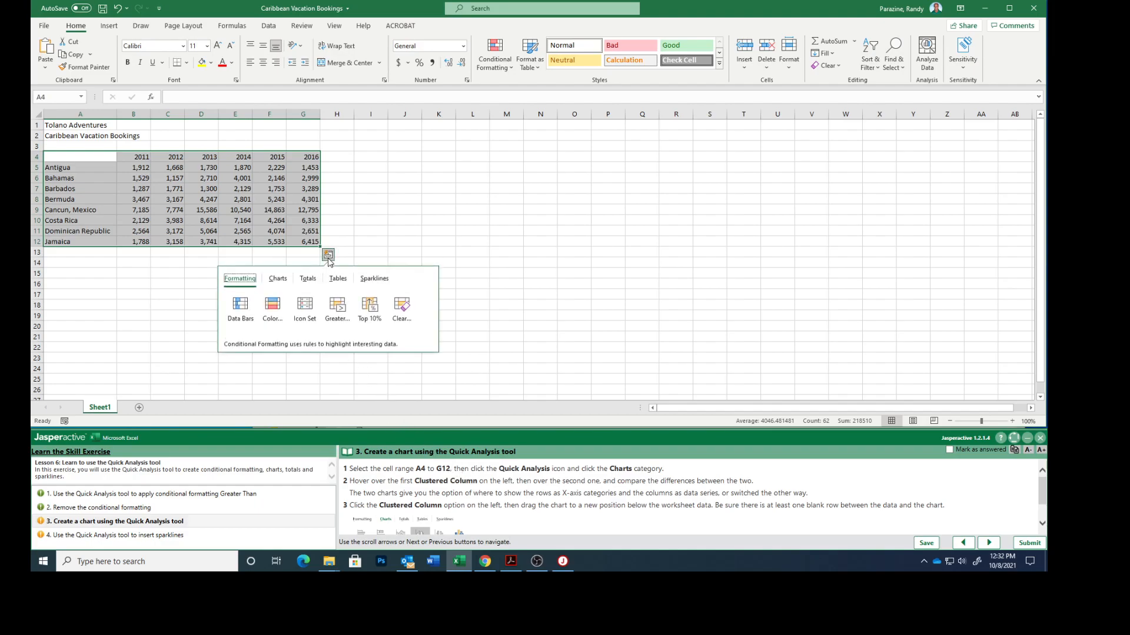
pyautogui.click(278, 280)
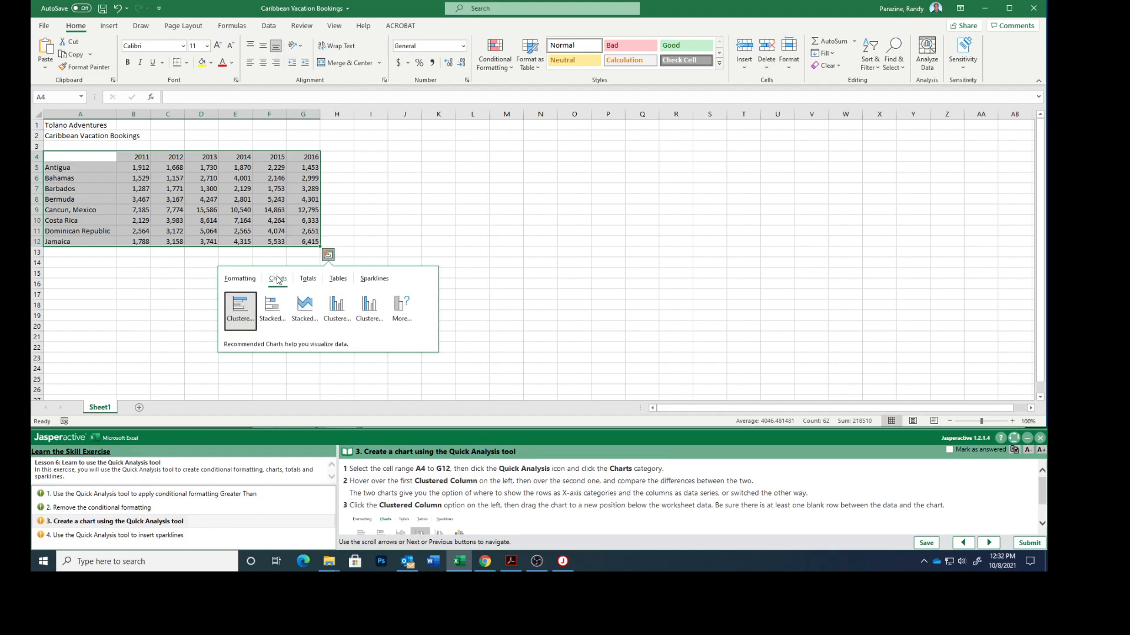
pyautogui.moveTo(241, 312)
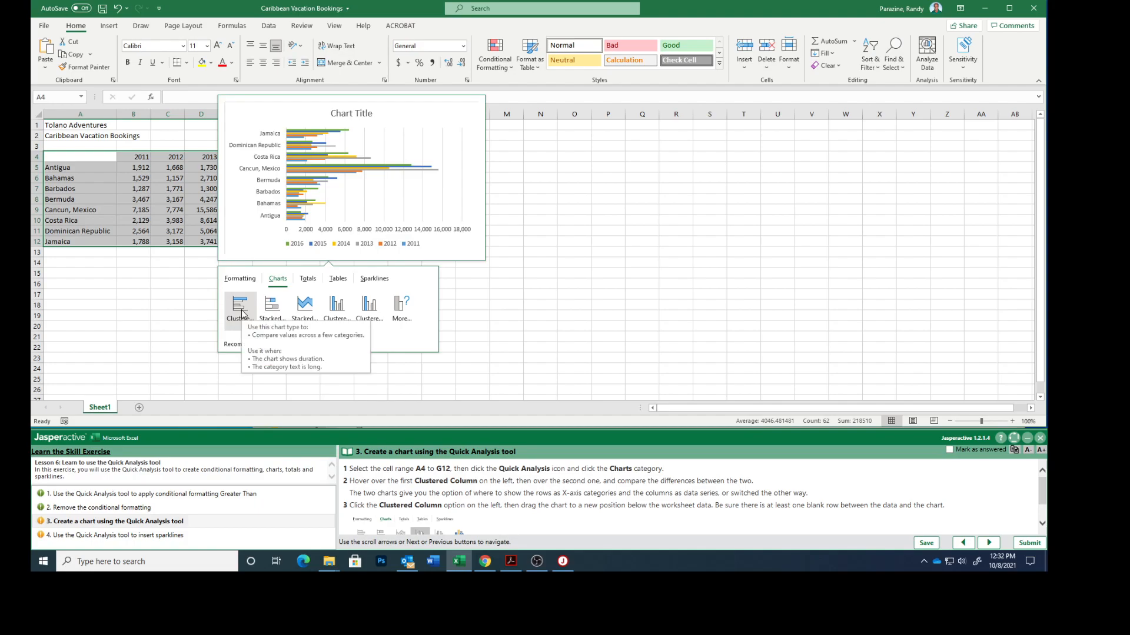
pyautogui.moveTo(336, 310)
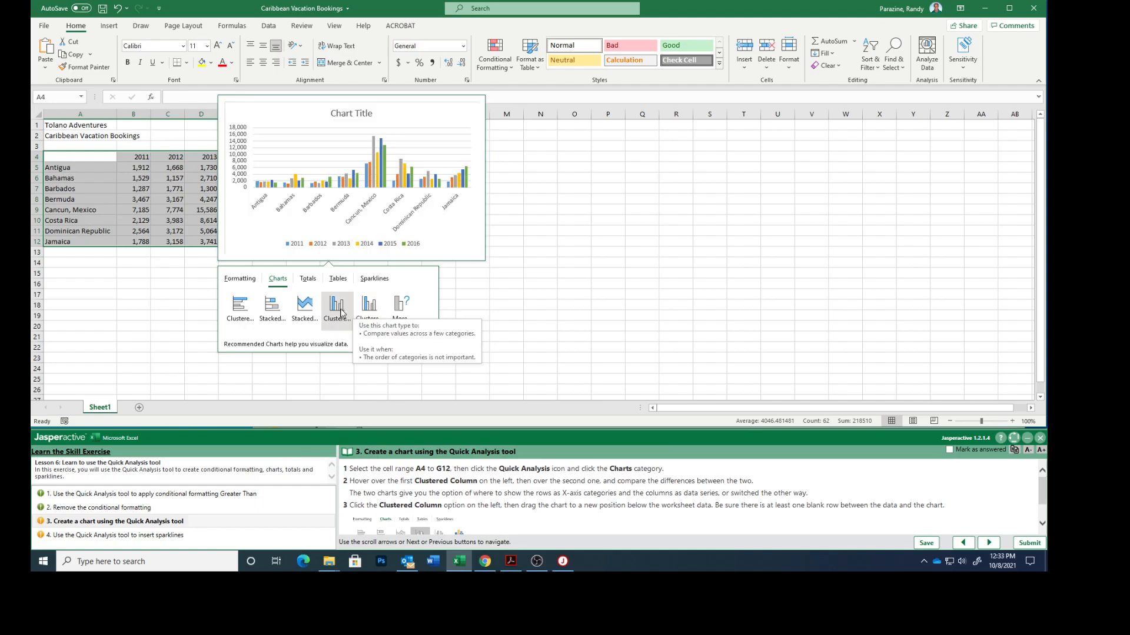
pyautogui.scroll(-1, 442, 520)
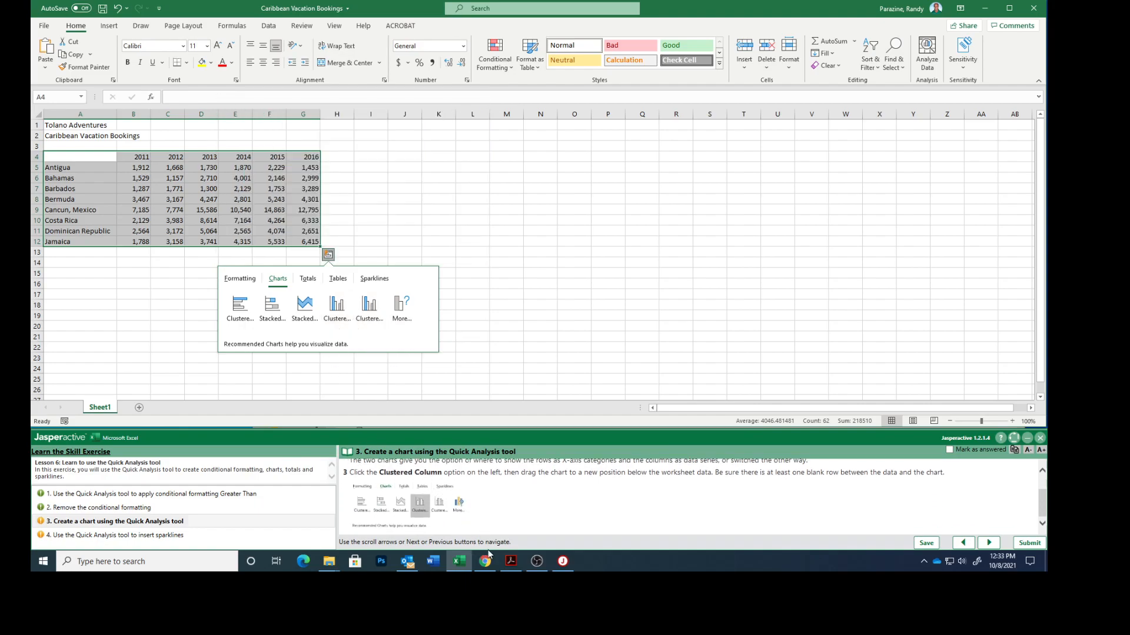
pyautogui.click(423, 524)
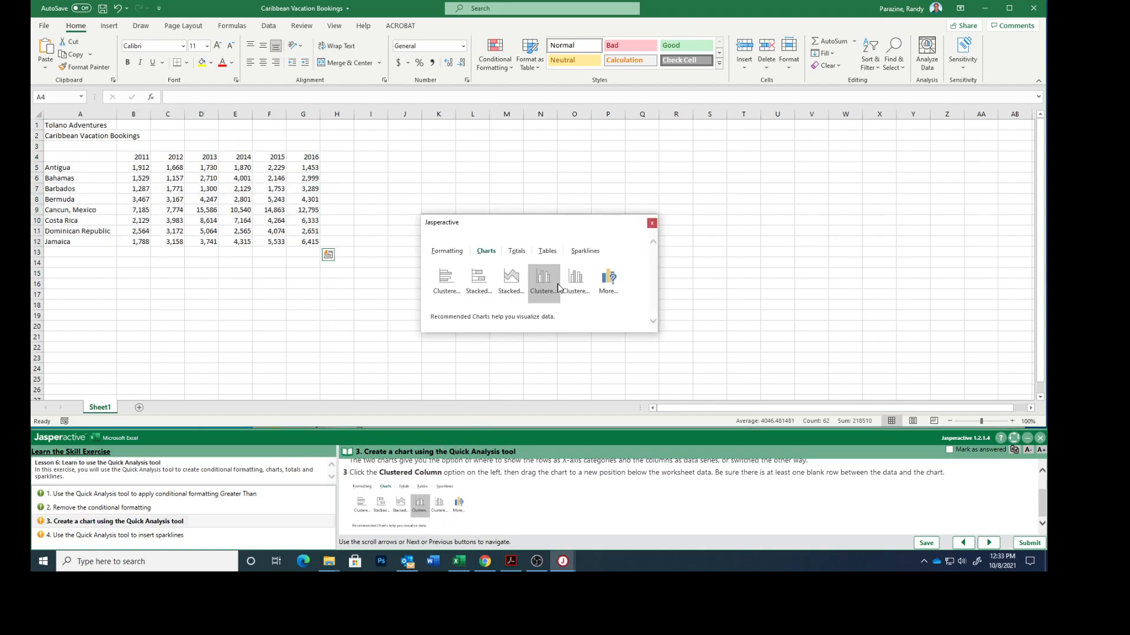
pyautogui.click(328, 254)
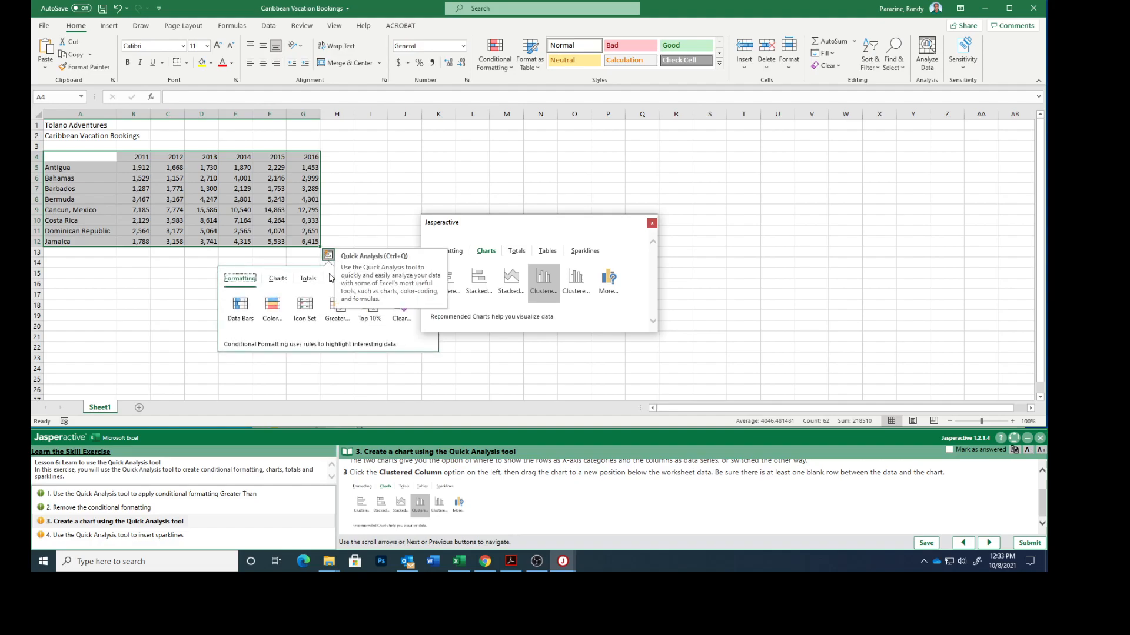
pyautogui.click(278, 279)
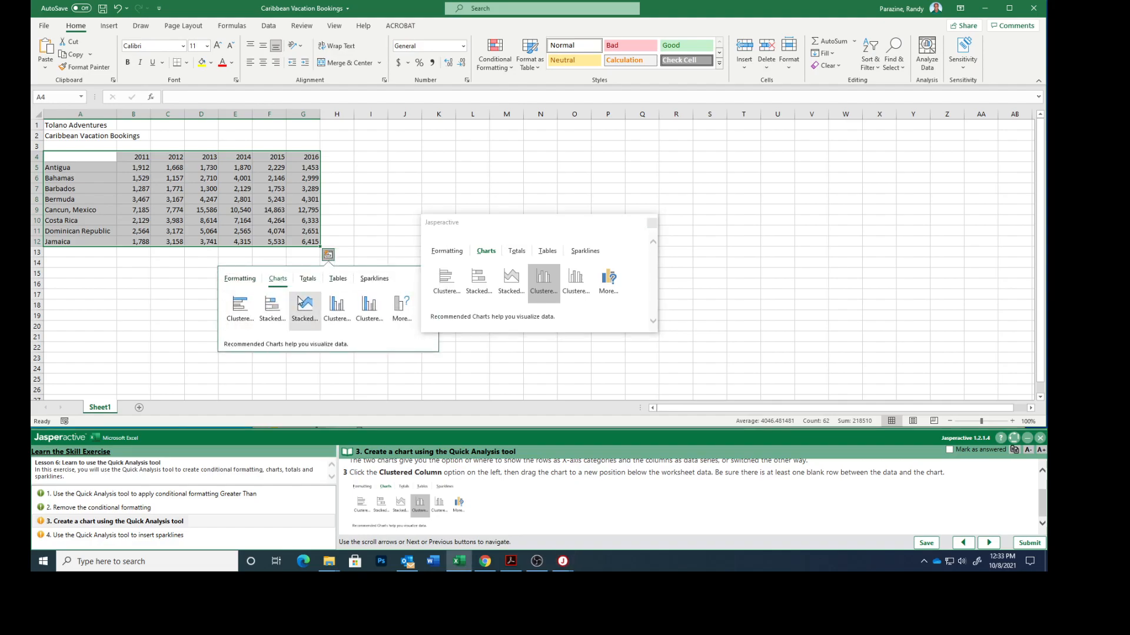
pyautogui.click(336, 304)
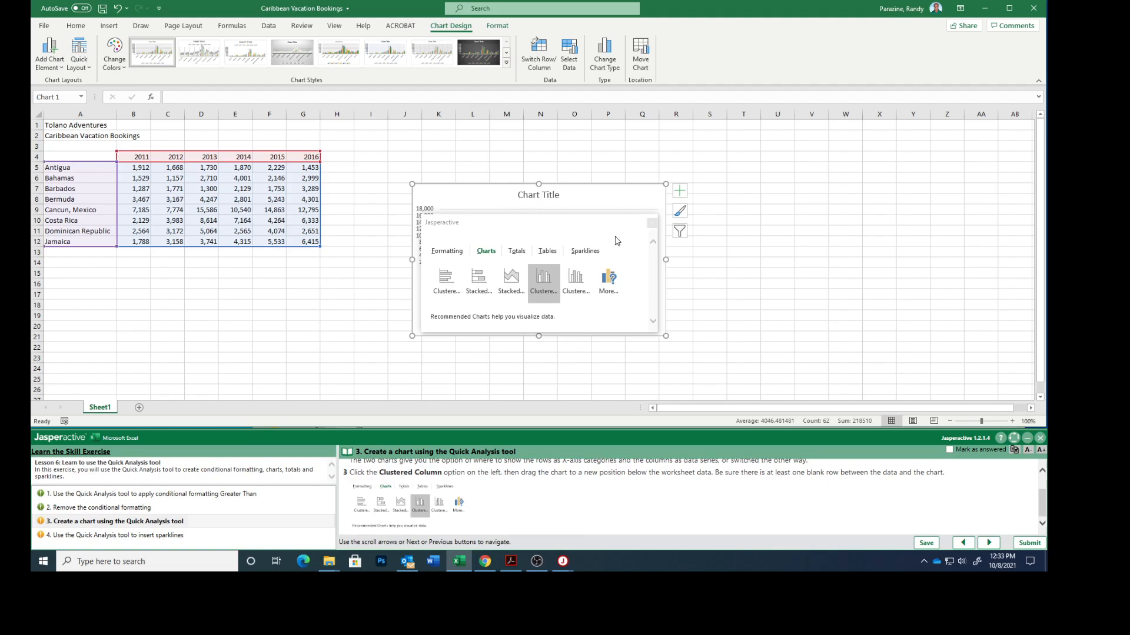
# - Move the chart below the worksheet data, starting around row 15, and mark exercise task 3 as answered
pyautogui.moveTo(510, 199); pyautogui.dragTo(155, 285)
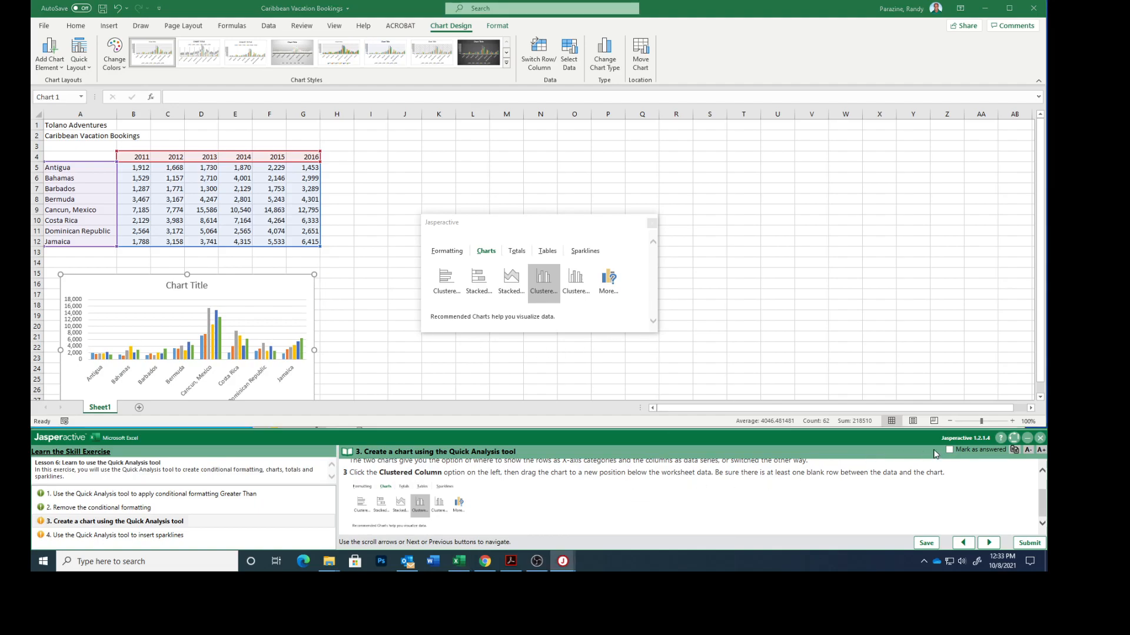
pyautogui.click(949, 449)
pyautogui.click(989, 542)
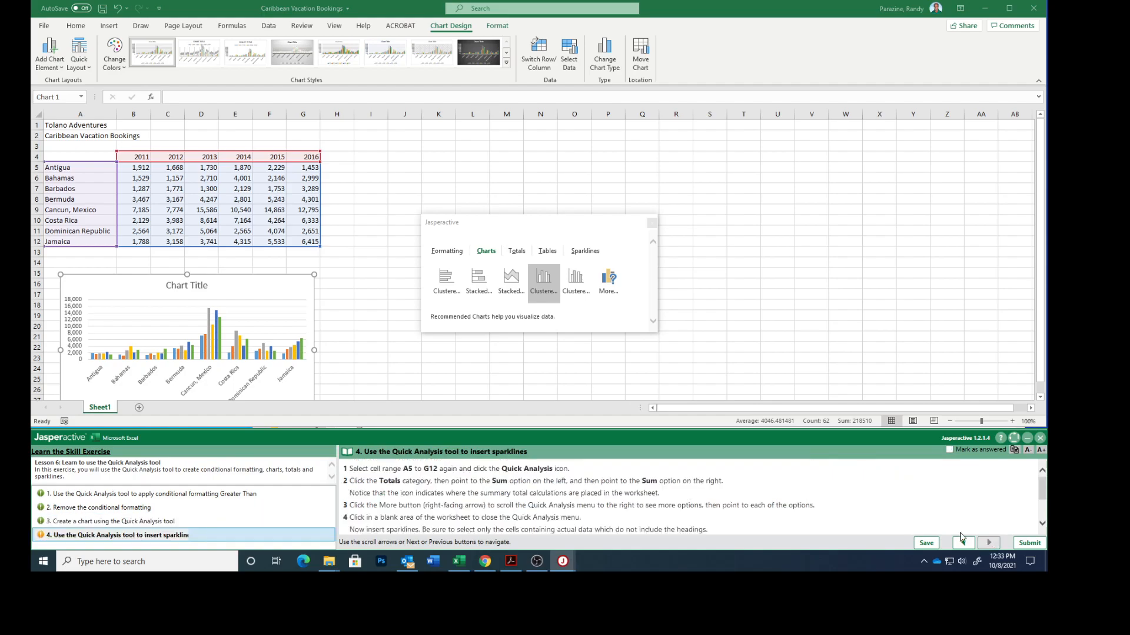
# - Deselect the chart by selecting blank cell I14 and close the enlarged reference picture
pyautogui.click(370, 262)
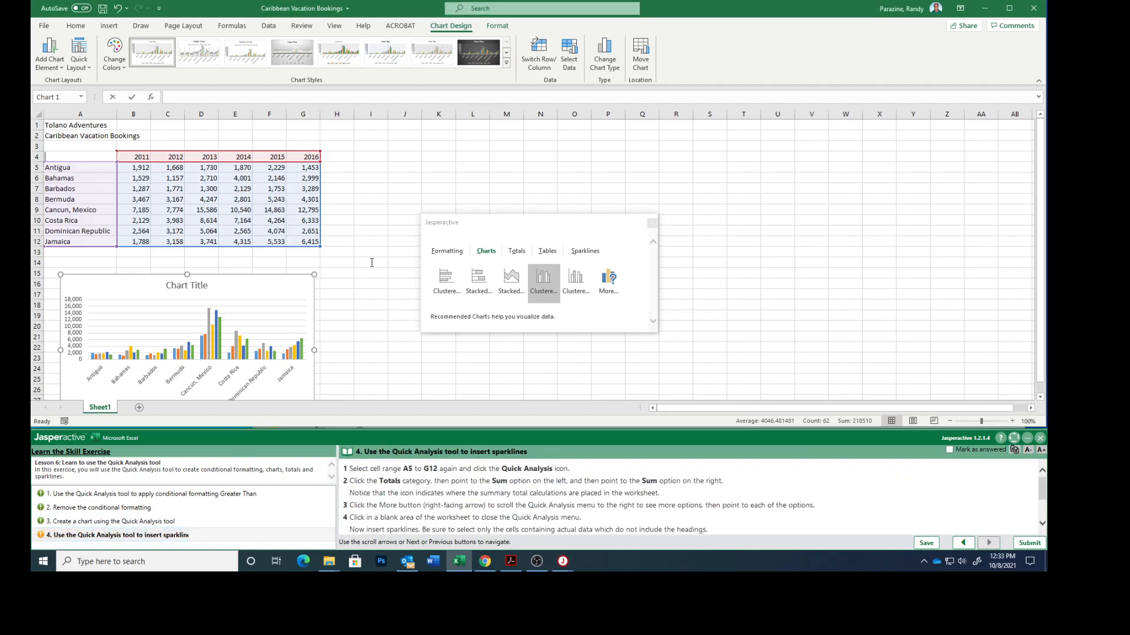
pyautogui.click(371, 262)
pyautogui.click(651, 223)
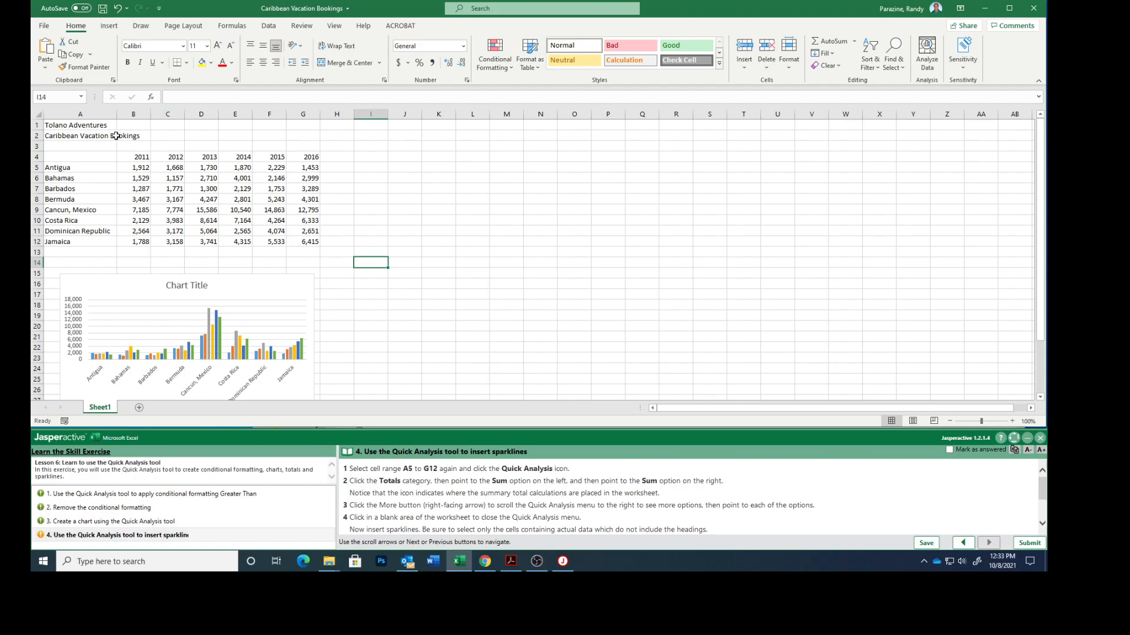
# - Preview the Quick Analysis totals options for A5:G12, including the additional ones, and leave without applying any
pyautogui.moveTo(67, 169); pyautogui.dragTo(303, 242)
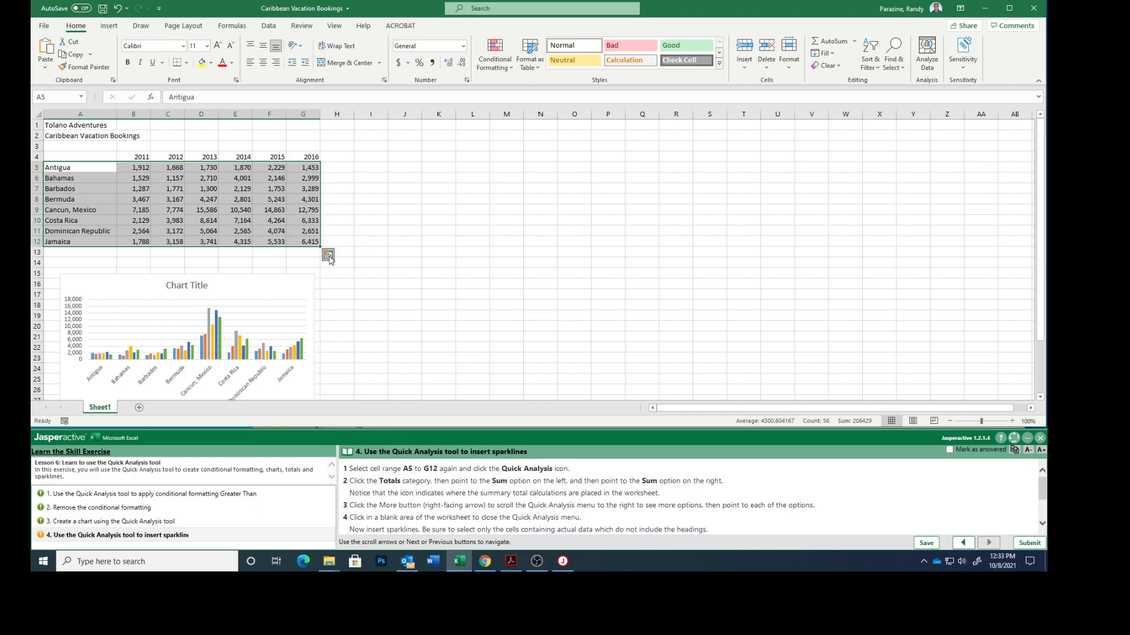
pyautogui.click(327, 255)
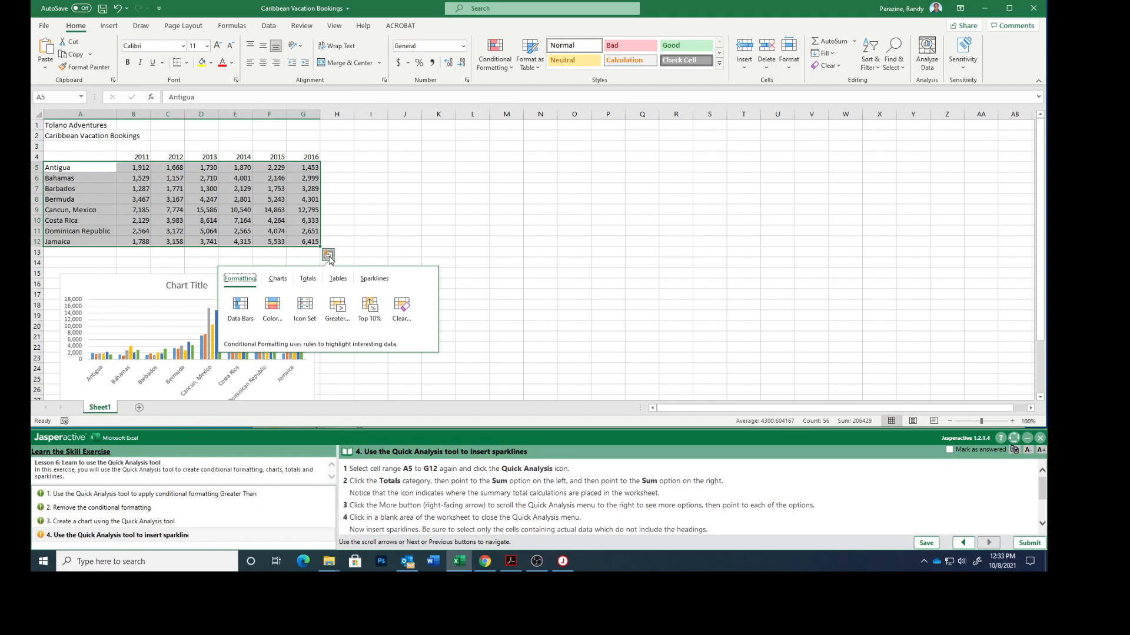
pyautogui.click(308, 280)
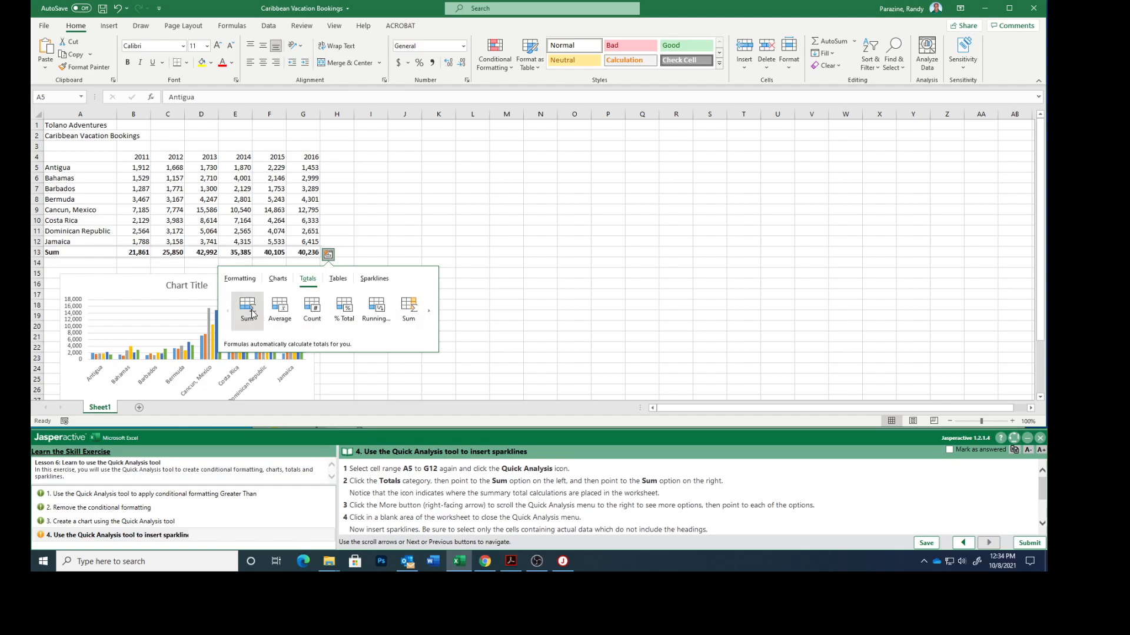
pyautogui.click(428, 312)
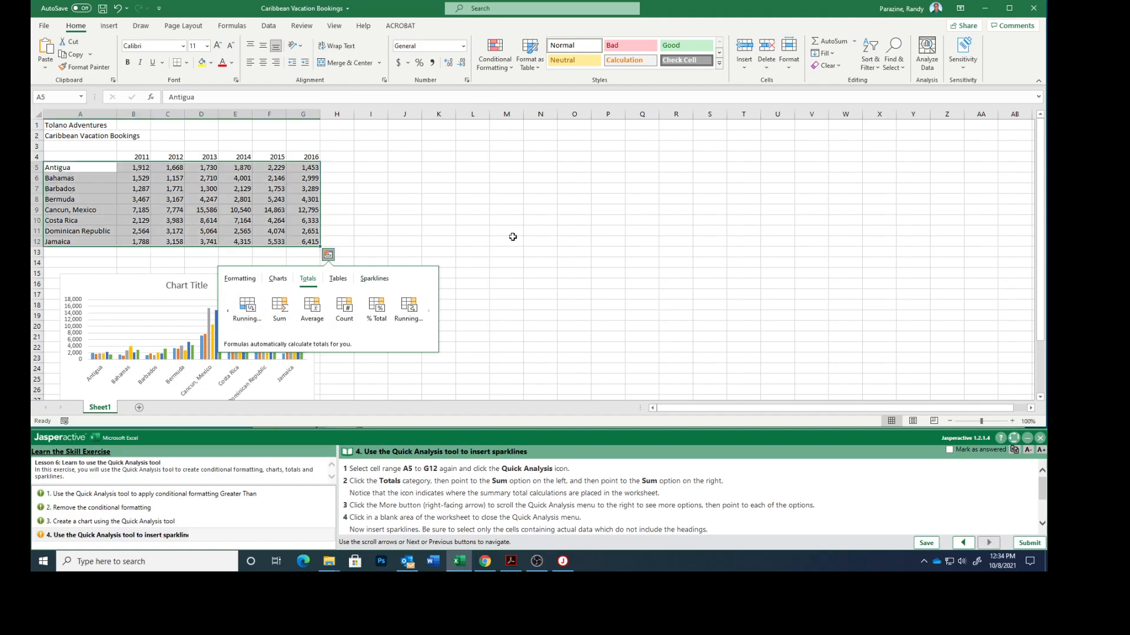
pyautogui.click(453, 189)
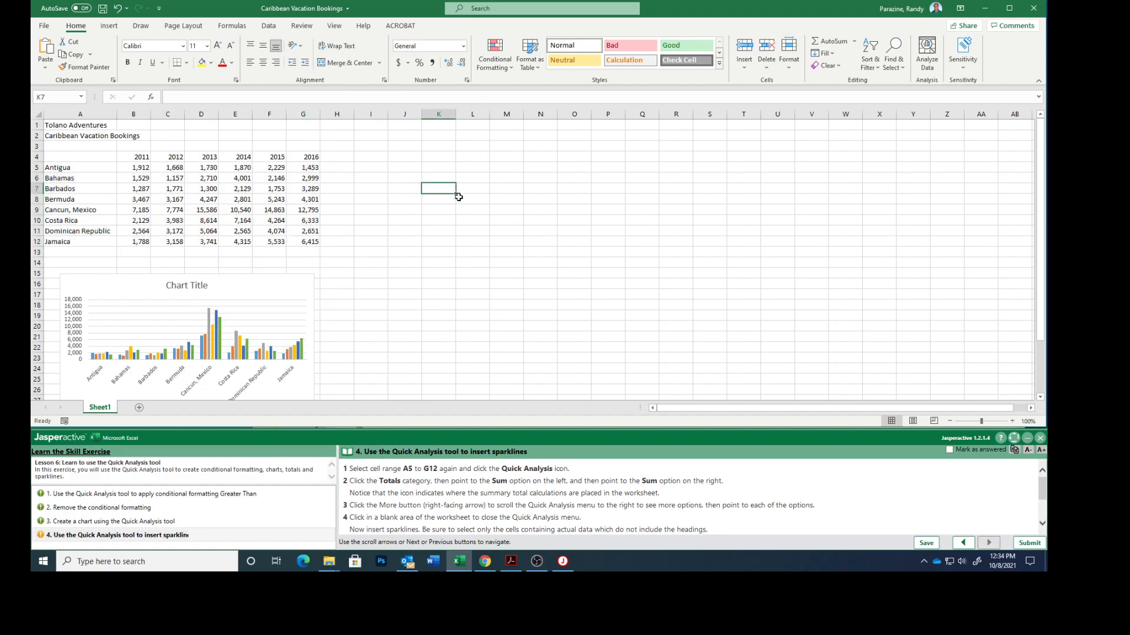
# - Insert Column sparklines for B5:G12 into column H with Quick Analysis and deselect them
pyautogui.scroll(-3, 524, 495)
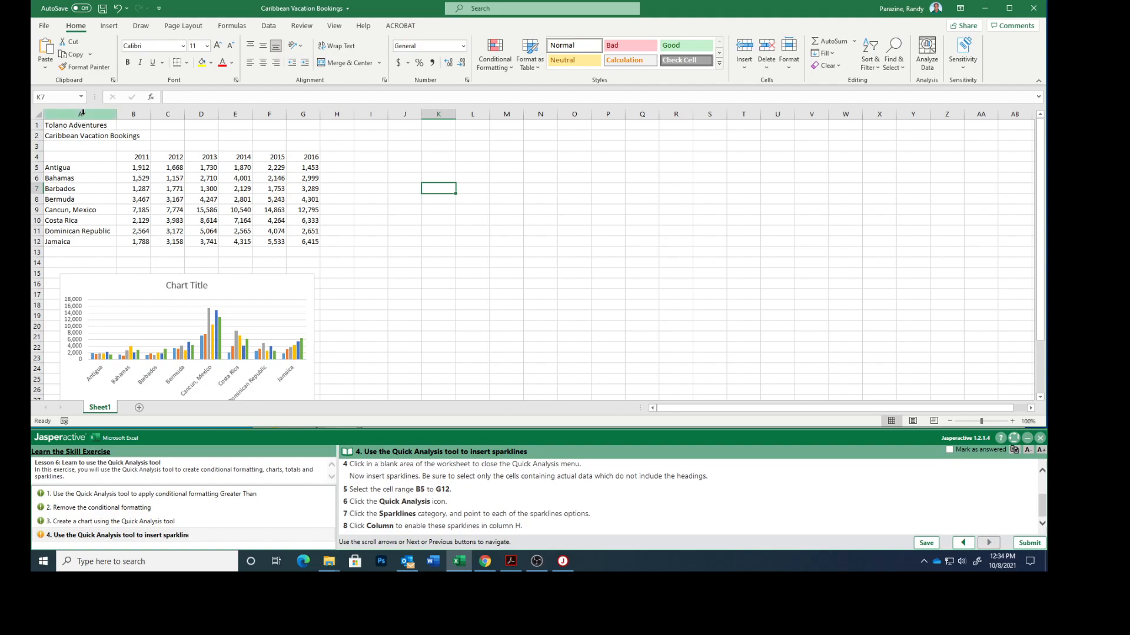
pyautogui.click(136, 169)
pyautogui.moveTo(135, 169); pyautogui.dragTo(300, 244)
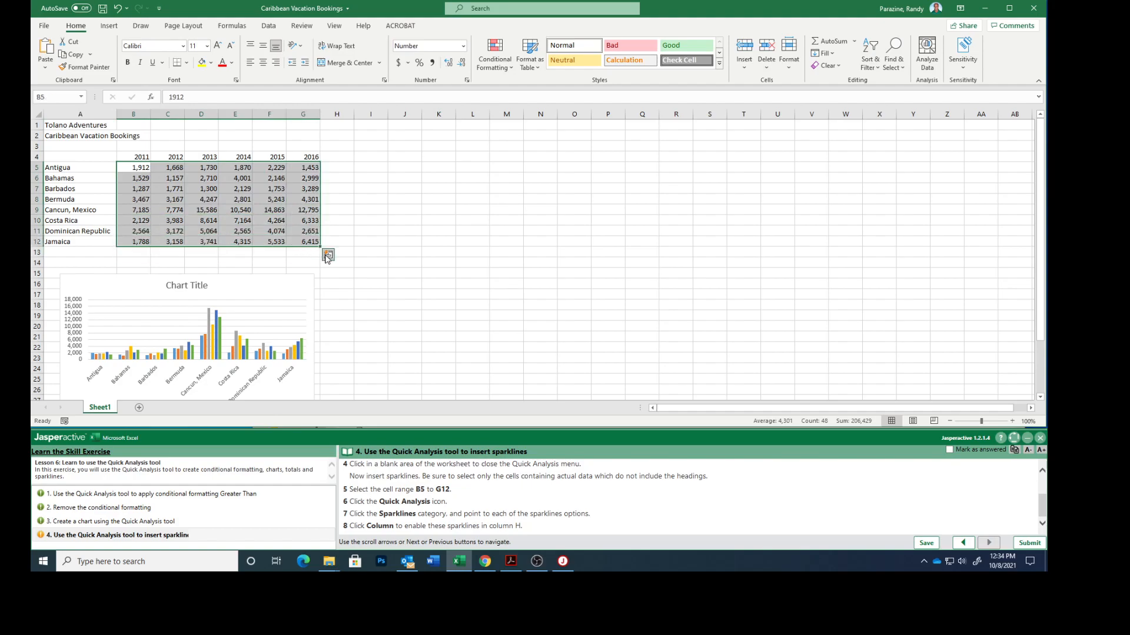
pyautogui.click(327, 257)
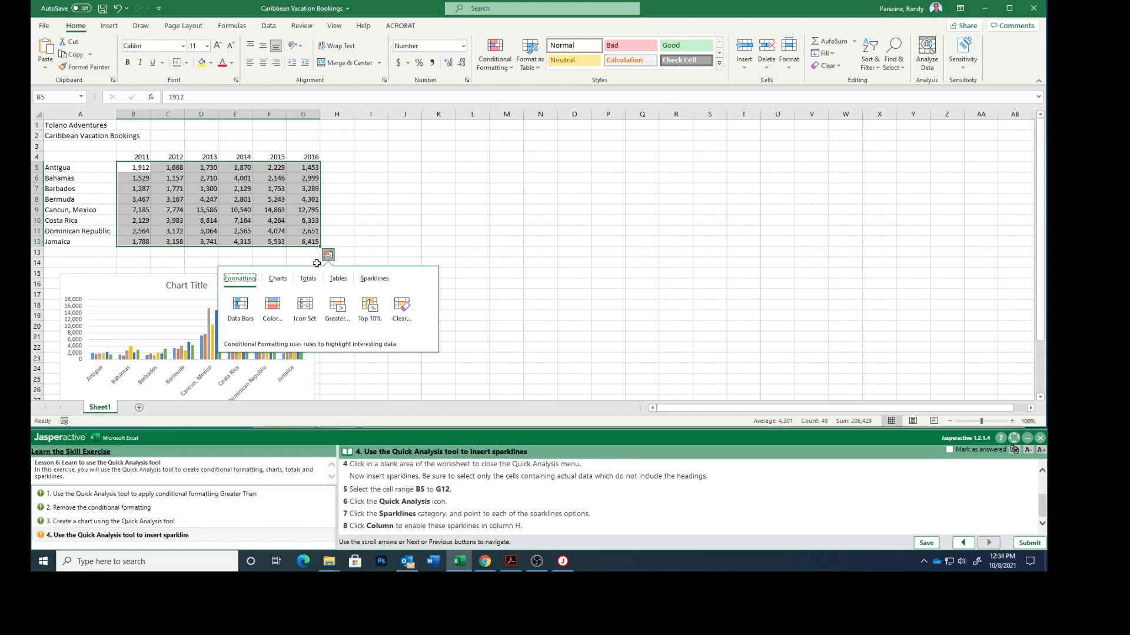
pyautogui.click(368, 280)
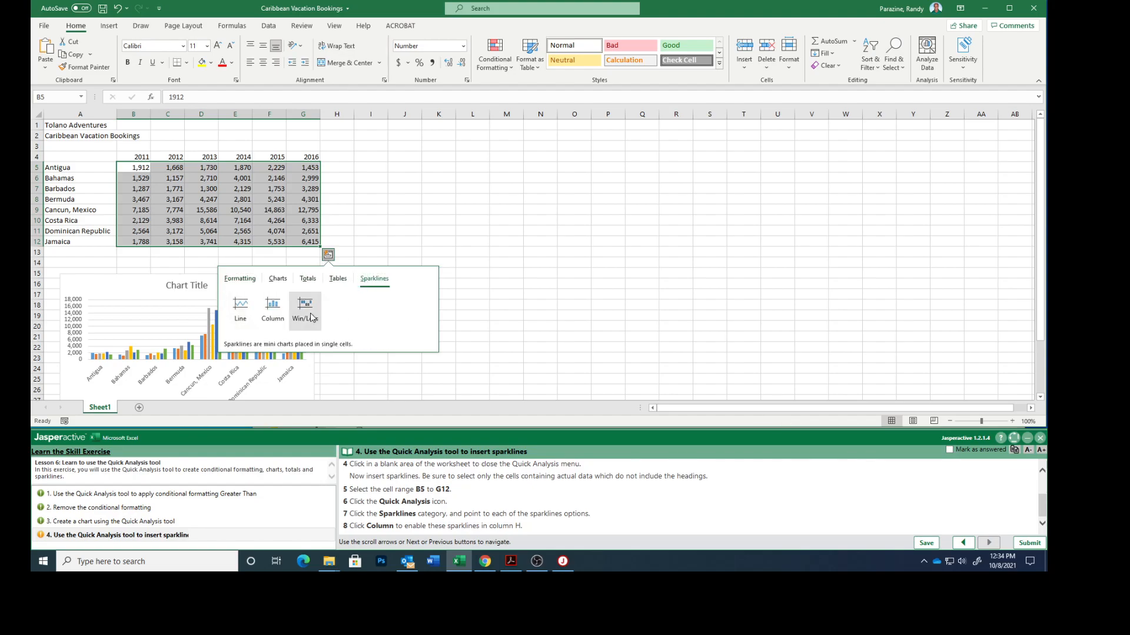
pyautogui.click(274, 312)
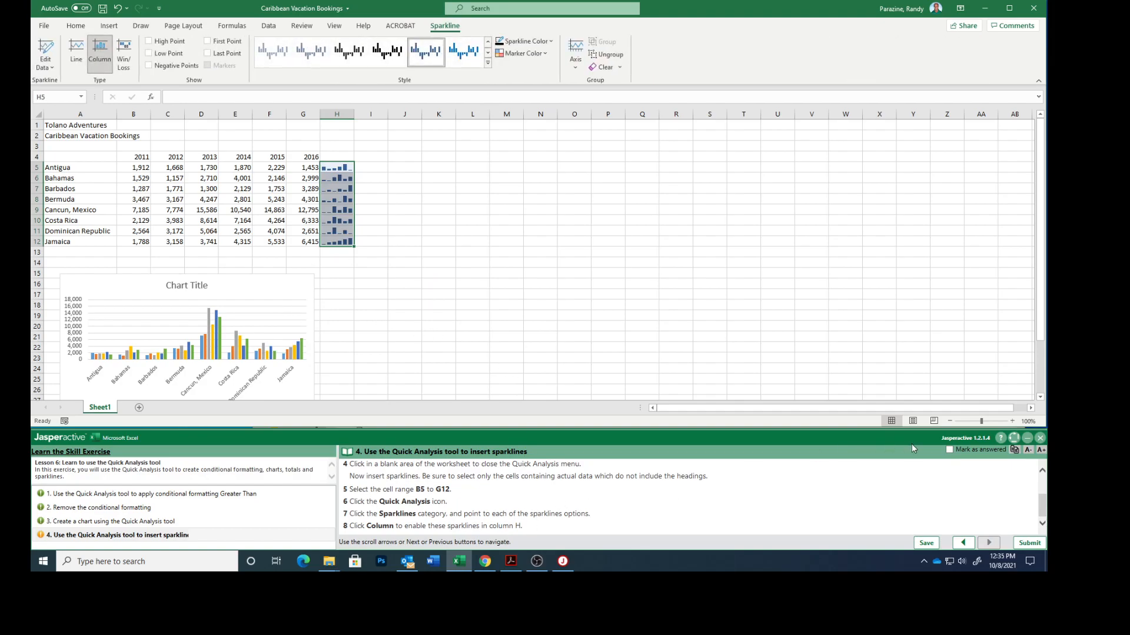
pyautogui.click(808, 336)
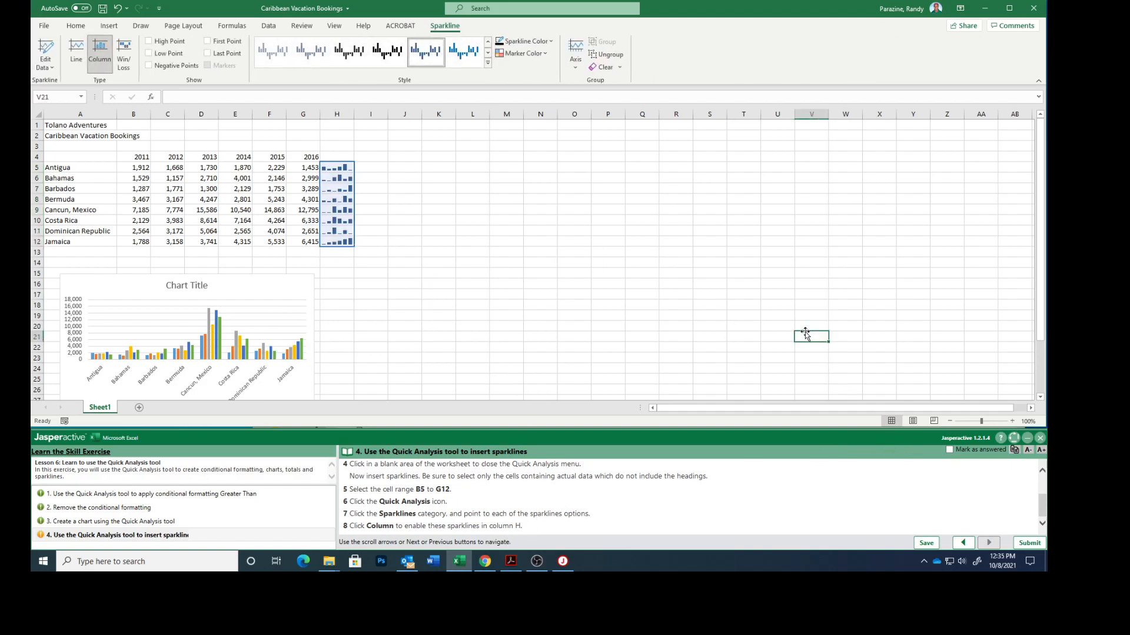
# - Mark exercise task 4 as answered and submit the exercise results for scoring
pyautogui.click(949, 451)
pyautogui.click(1022, 545)
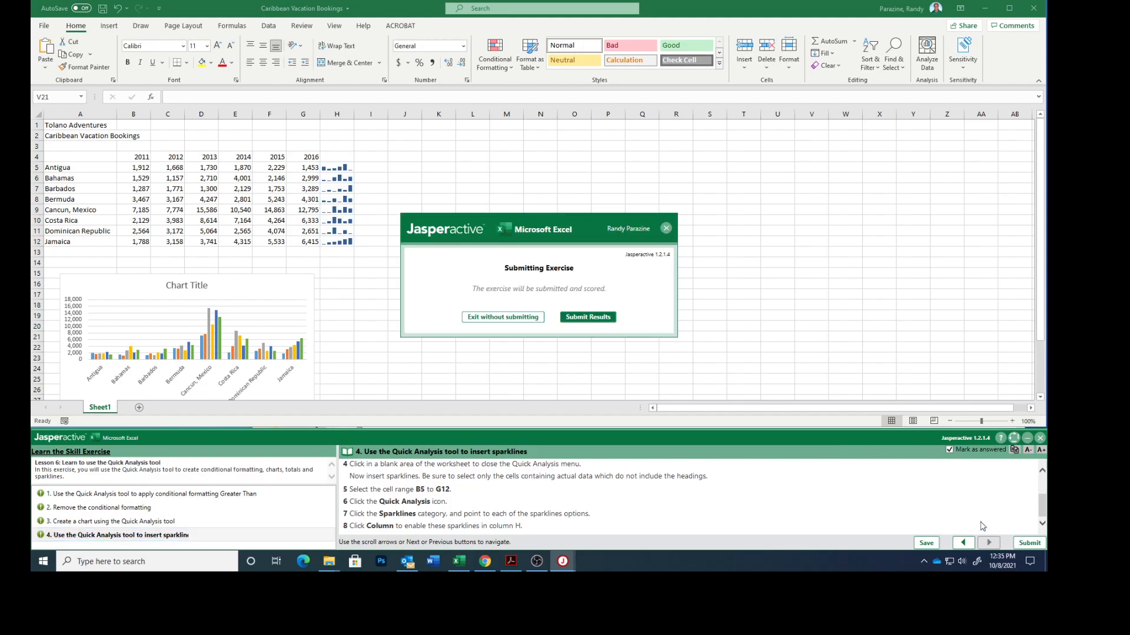
pyautogui.click(578, 318)
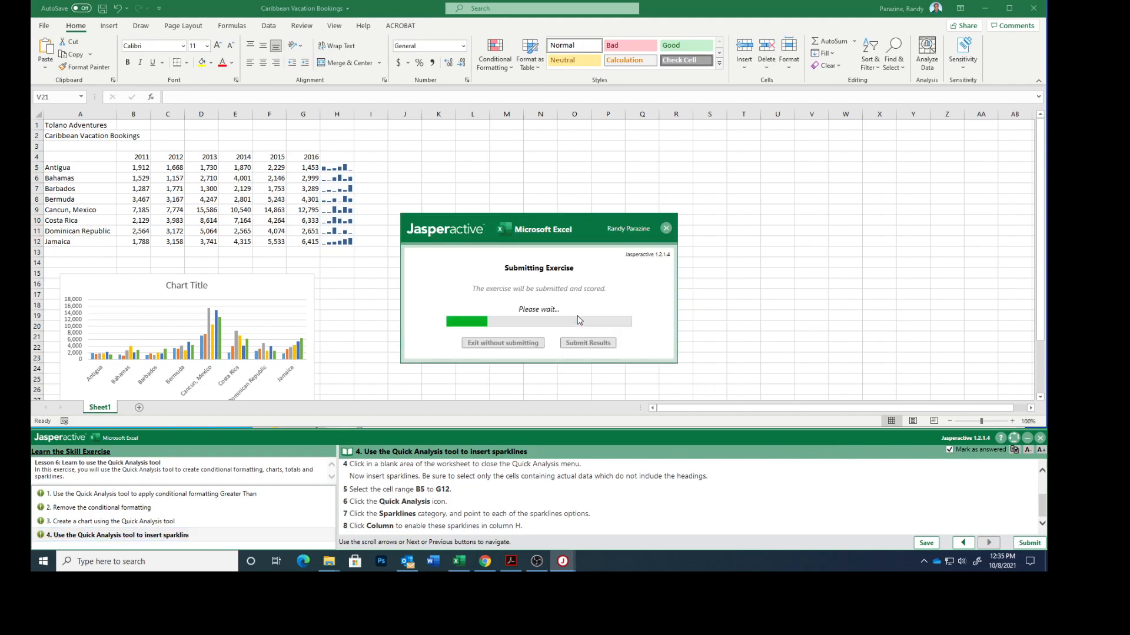